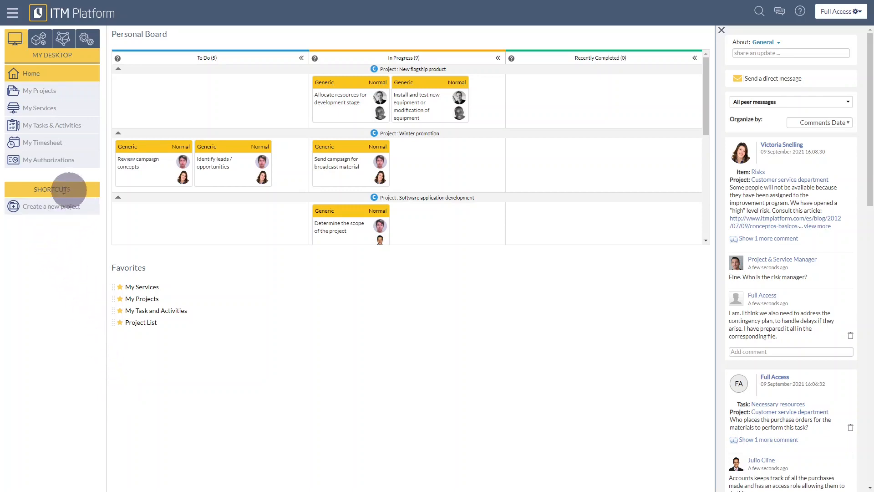
Step: Start creating a new Waterfall project from the management area's project list
{"action": "left_click", "coordinate": [59, 211]}
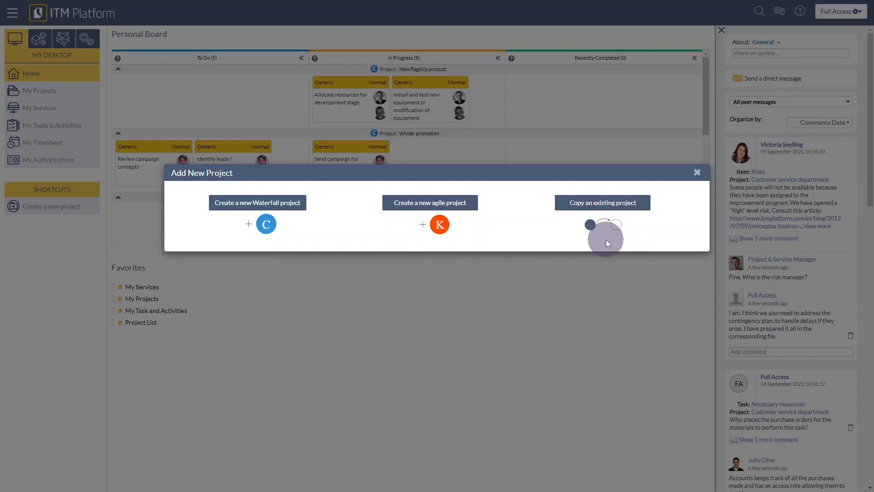
{"action": "left_click", "coordinate": [697, 172]}
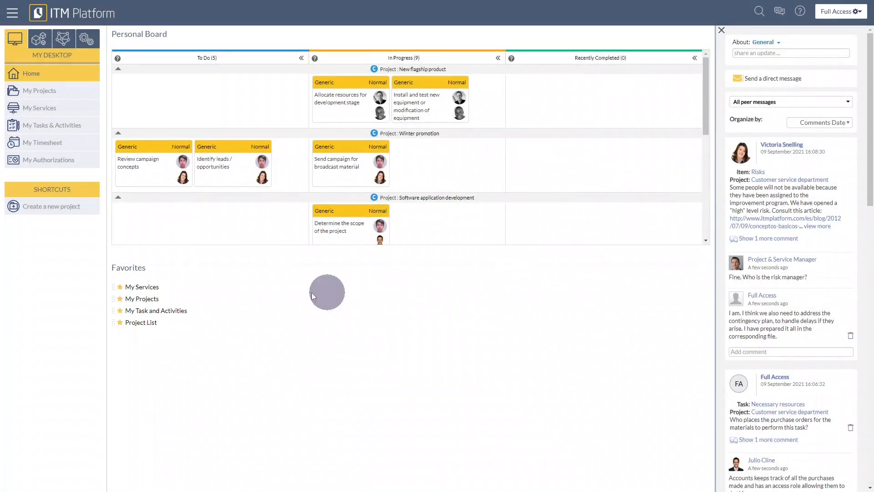
{"action": "left_click", "coordinate": [42, 43]}
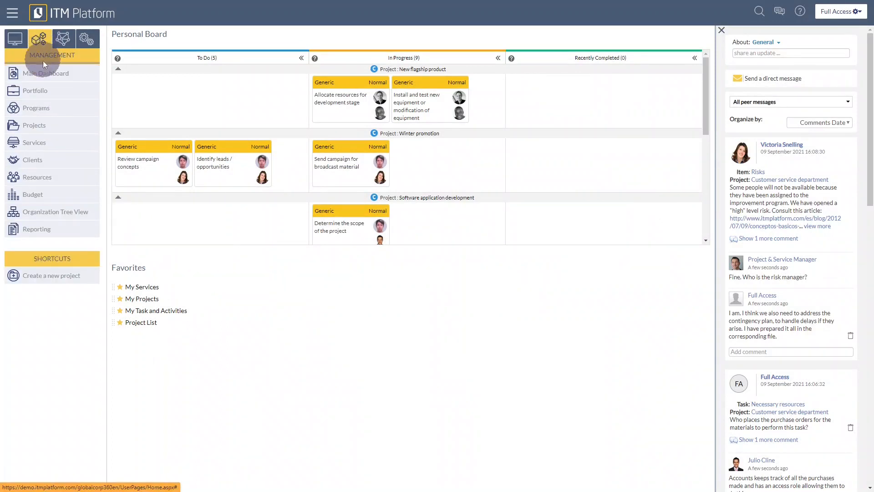
{"action": "left_click", "coordinate": [41, 128]}
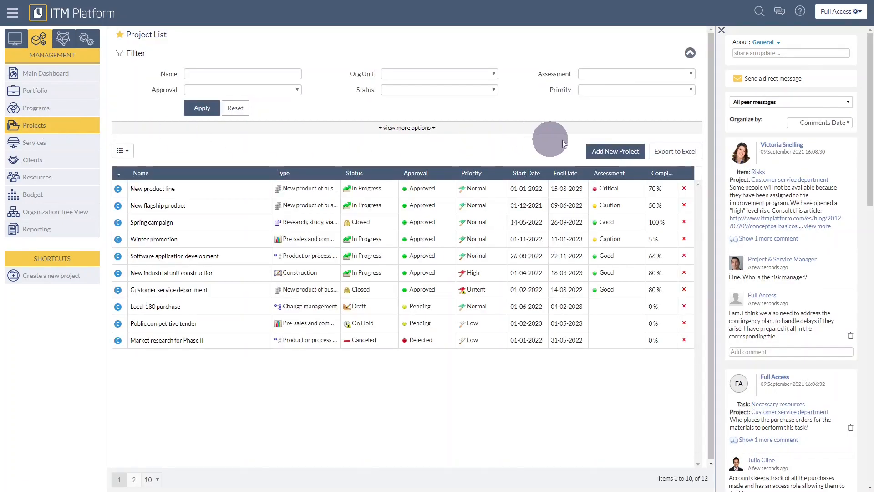
{"action": "left_click", "coordinate": [616, 155]}
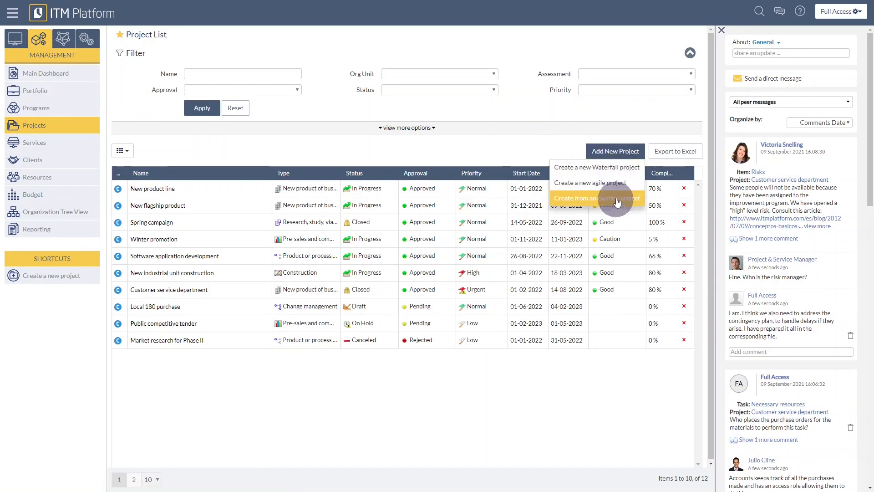
{"action": "left_click", "coordinate": [608, 177]}
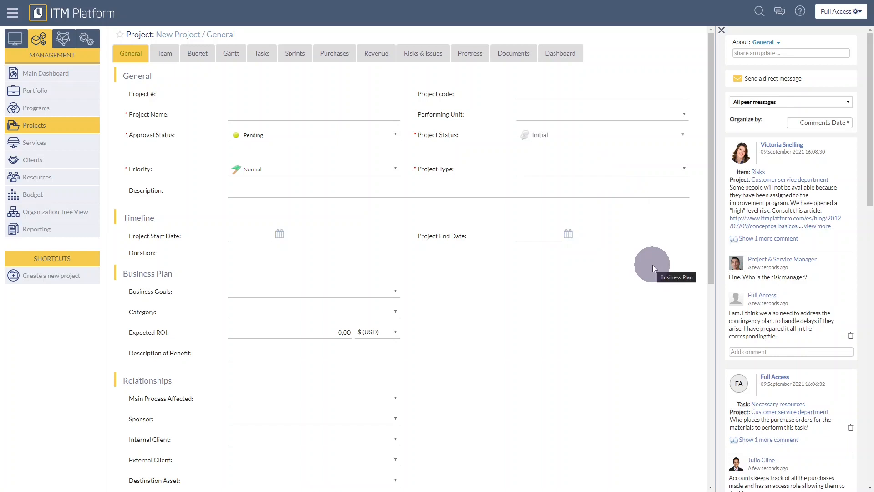
Step: Examine the blank project form's sections, from General and Timeline through Business Plan, Relationships, Methods and Custom fields
{"action": "left_click", "coordinate": [331, 113]}
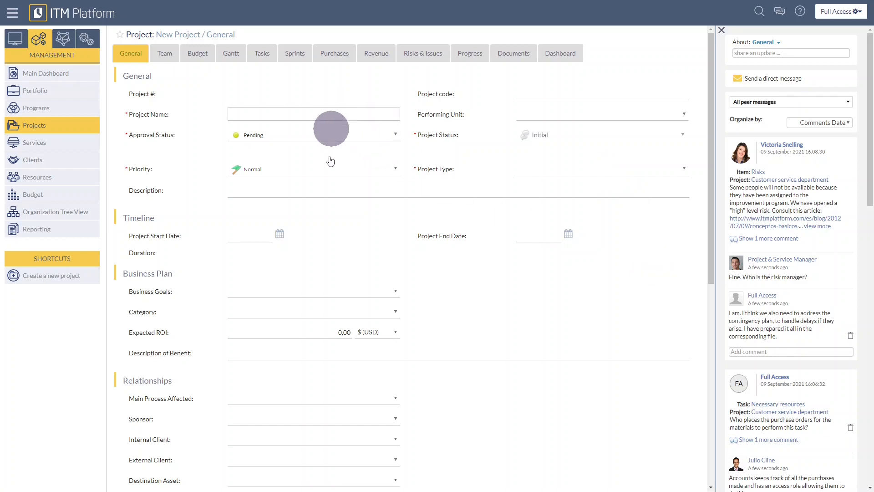
{"action": "left_click", "coordinate": [500, 189]}
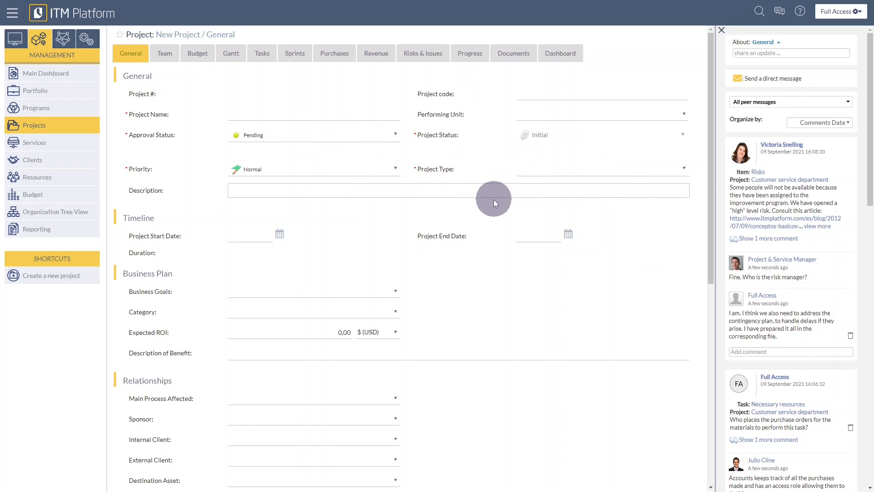
{"action": "scroll", "coordinate": [443, 255], "scroll_direction": "down", "scroll_amount": 1}
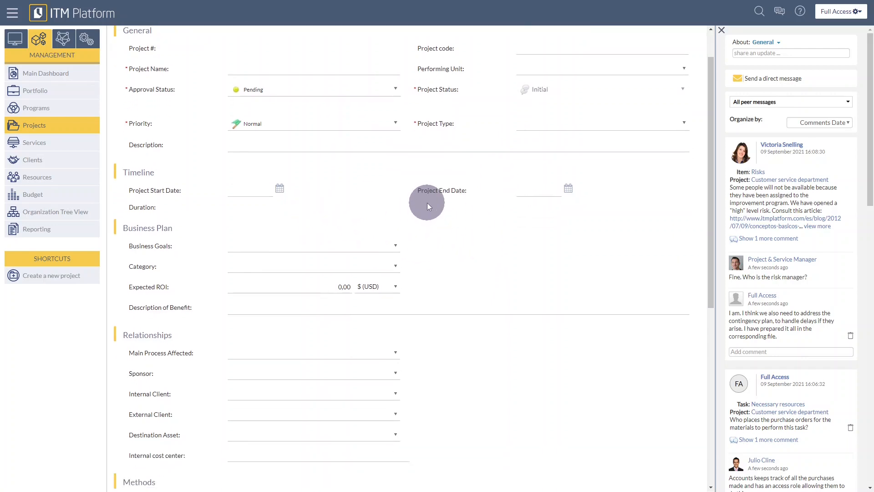
{"action": "scroll", "coordinate": [468, 223], "scroll_direction": "down", "scroll_amount": 2}
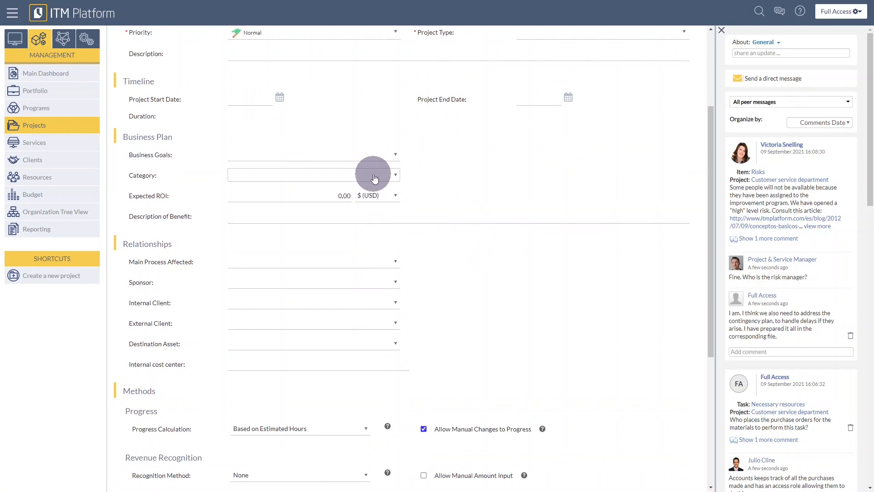
{"action": "scroll", "coordinate": [477, 263], "scroll_direction": "down", "scroll_amount": 2}
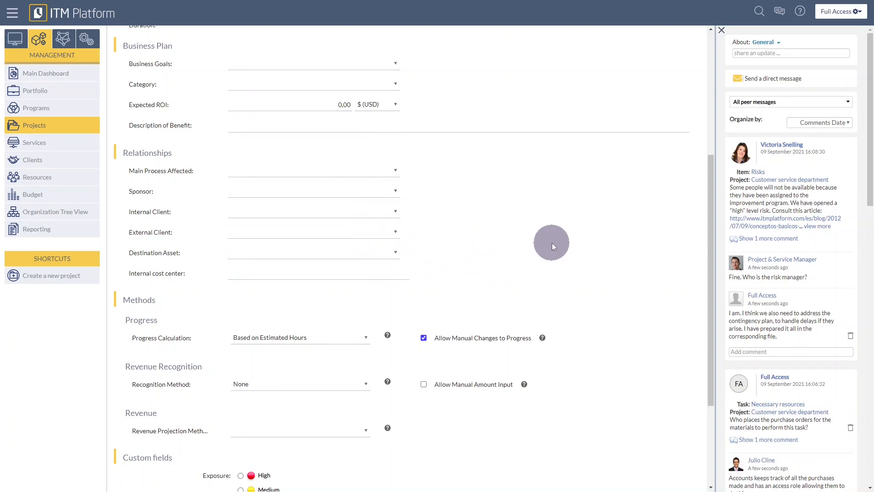
{"action": "scroll", "coordinate": [451, 280], "scroll_direction": "down", "scroll_amount": 2}
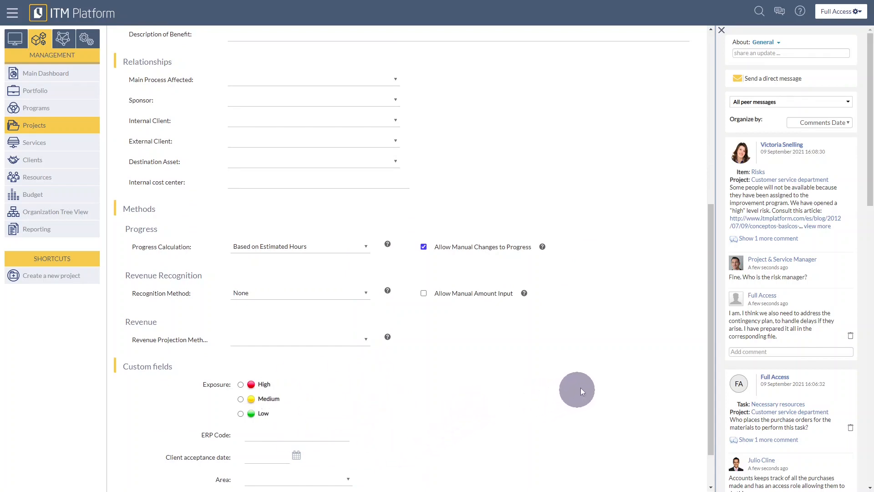
{"action": "scroll", "coordinate": [604, 371], "scroll_direction": "up", "scroll_amount": 2}
{"action": "scroll", "coordinate": [604, 371], "scroll_direction": "up", "scroll_amount": 5}
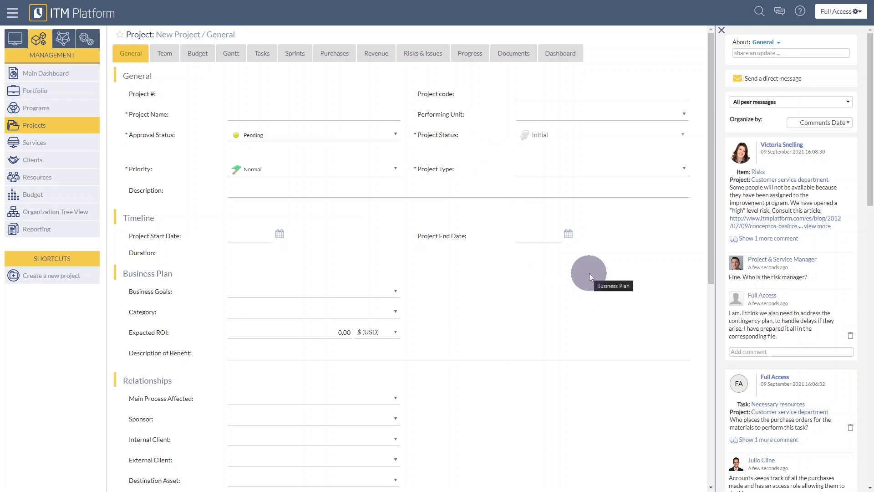
{"action": "left_click", "coordinate": [323, 115]}
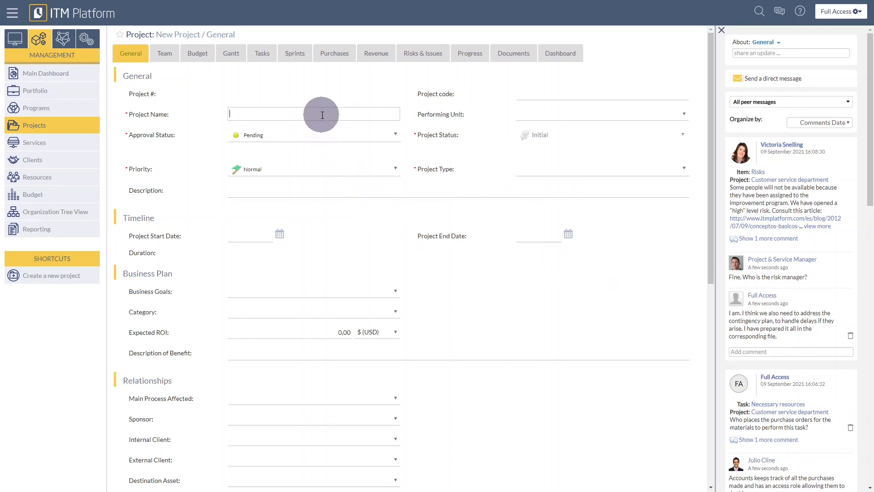
{"action": "type", "text": "New"}
{"action": "key", "text": "BackSpace"}
{"action": "key", "text": "BackSpace"}
{"action": "key", "text": "BackSpace"}
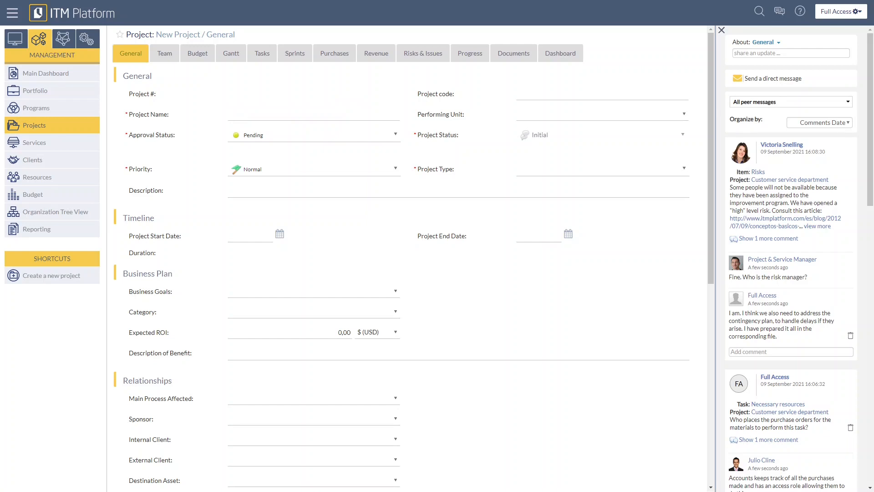
Step: Enter "New overseas operations" as the project name
{"action": "left_click", "coordinate": [290, 114]}
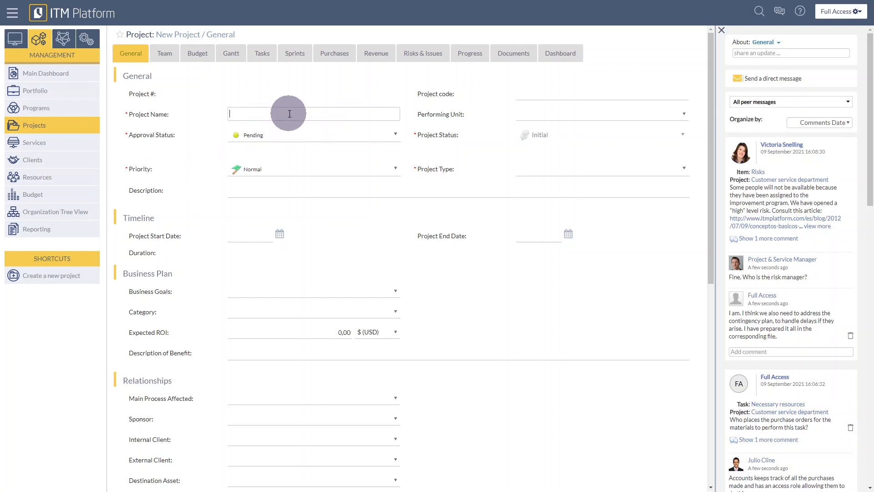
{"action": "type", "text": "New overseas operations"}
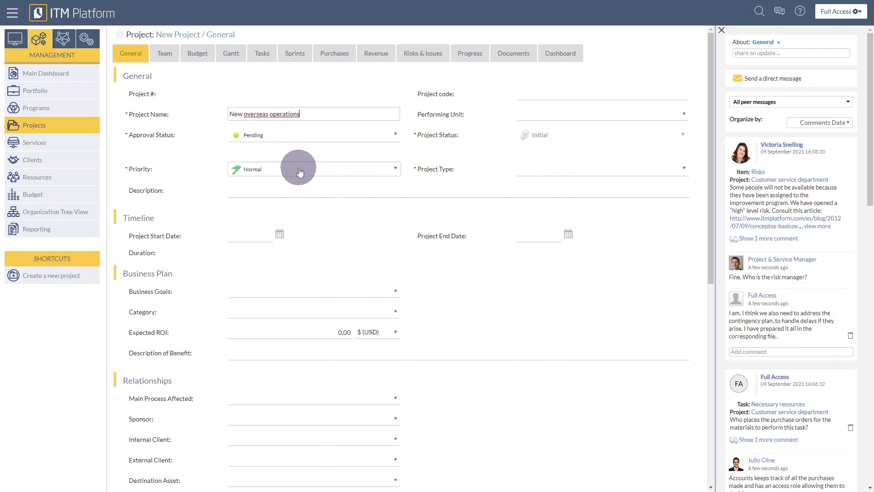
{"action": "left_click", "coordinate": [453, 265]}
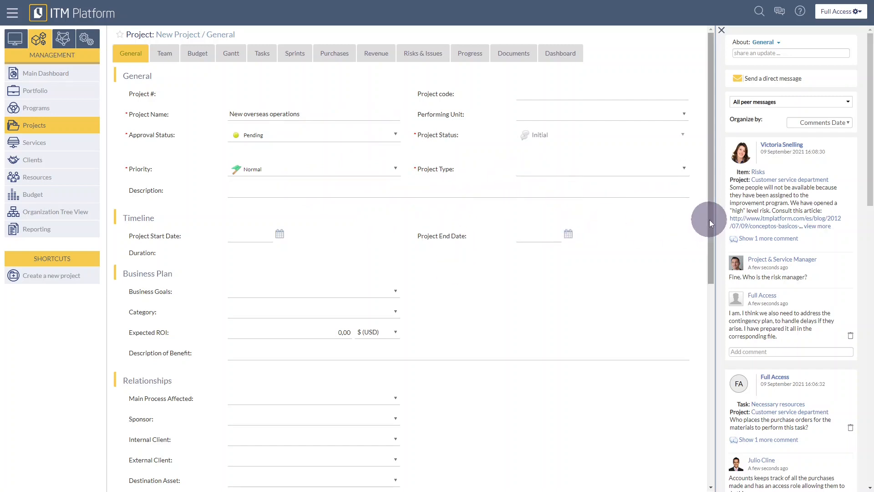
Step: Try to save the new project with its project type still empty
{"action": "left_click_drag", "start_coordinate": [709, 219], "coordinate": [718, 486]}
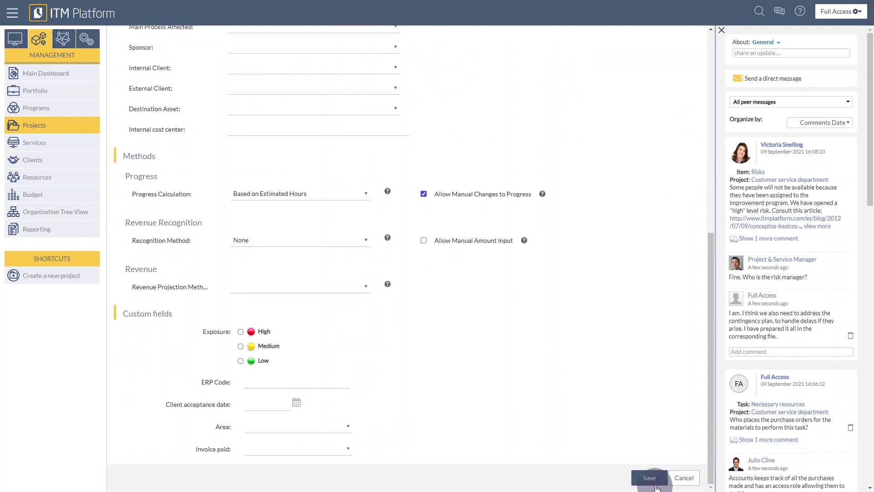
{"action": "left_click", "coordinate": [654, 476]}
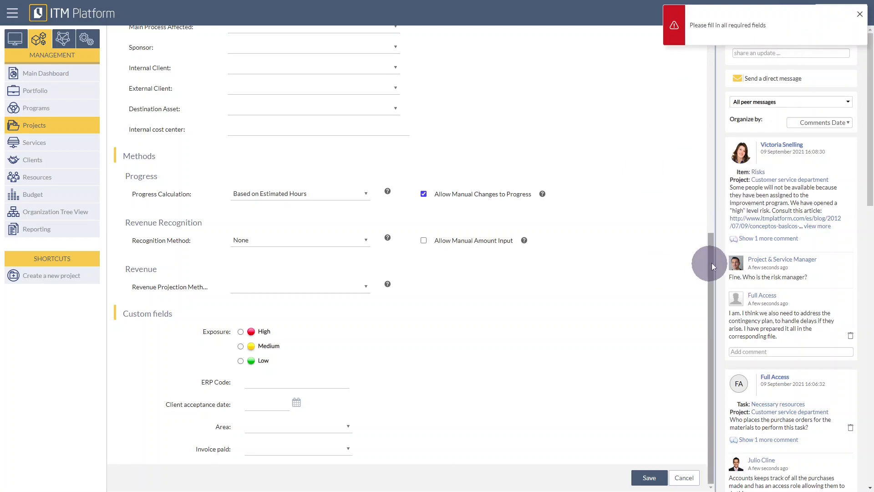
{"action": "left_click", "coordinate": [859, 14]}
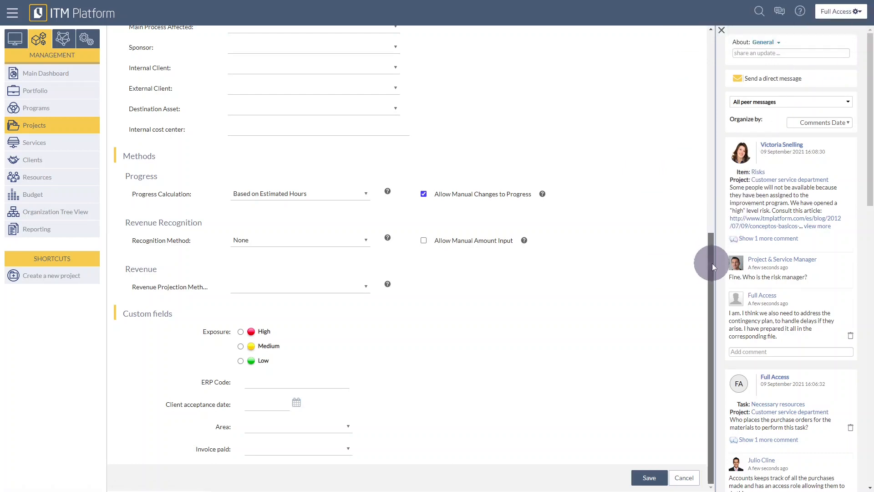
Step: Set the project type to "New product of business process" and the performing unit to Production
{"action": "left_click_drag", "start_coordinate": [711, 263], "coordinate": [710, 50]}
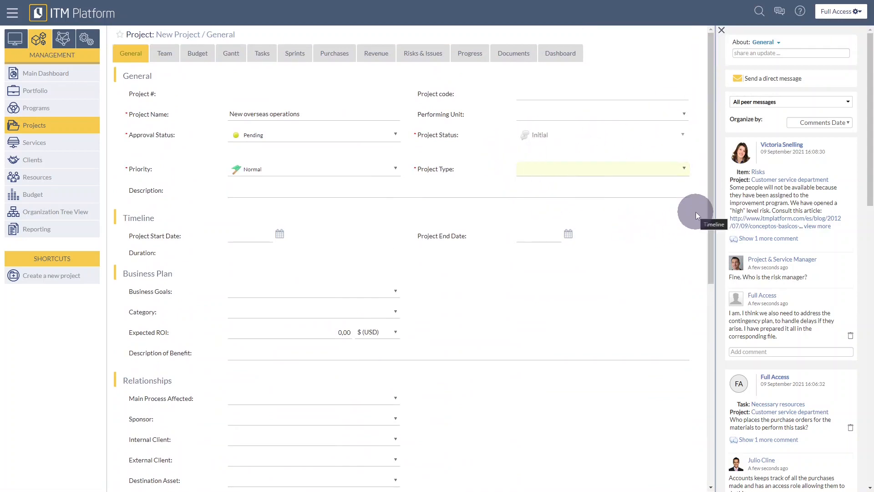
{"action": "left_click", "coordinate": [684, 169]}
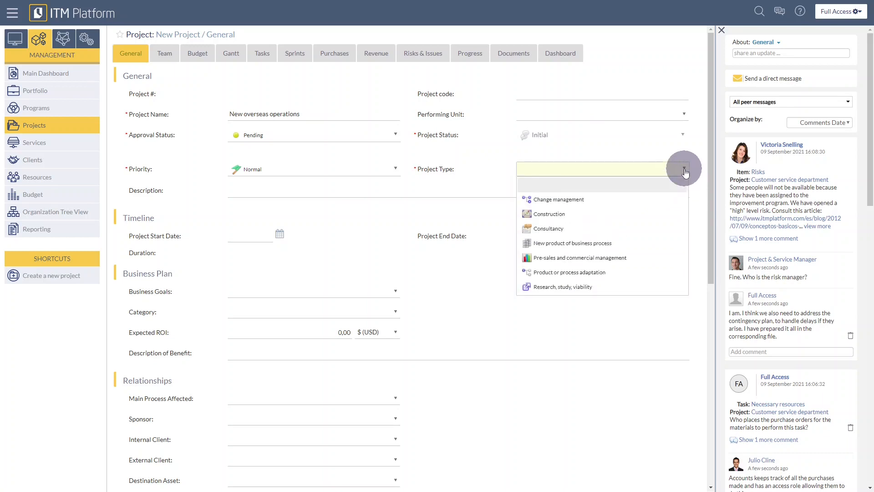
{"action": "left_click", "coordinate": [597, 243]}
{"action": "left_click", "coordinate": [542, 121]}
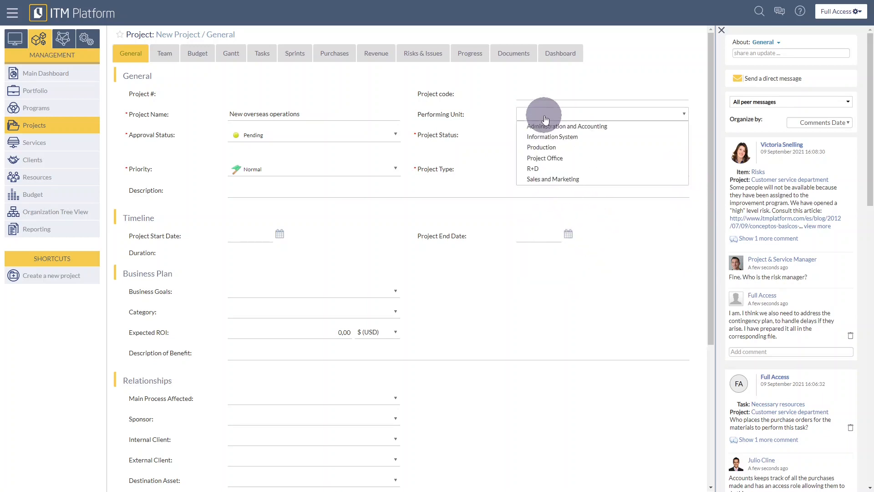
{"action": "left_click", "coordinate": [542, 149]}
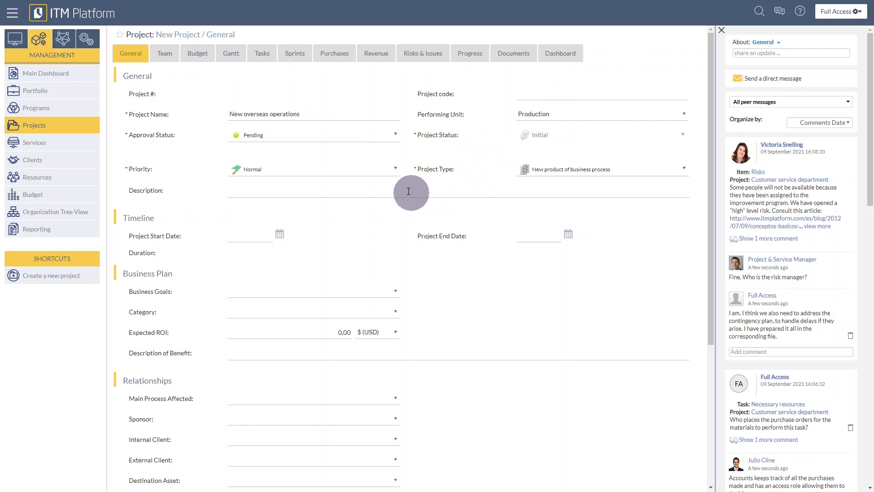
Step: Set the priority to High and enter the description "Start operations in our two new abroad offices and support starting operations."
{"action": "left_click", "coordinate": [373, 169]}
{"action": "left_click", "coordinate": [291, 203]}
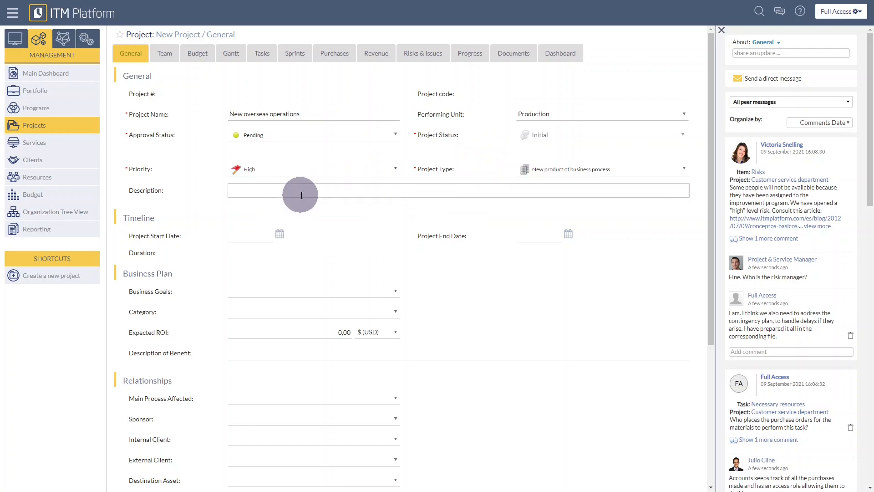
{"action": "left_click", "coordinate": [302, 195]}
{"action": "left_click", "coordinate": [258, 193]}
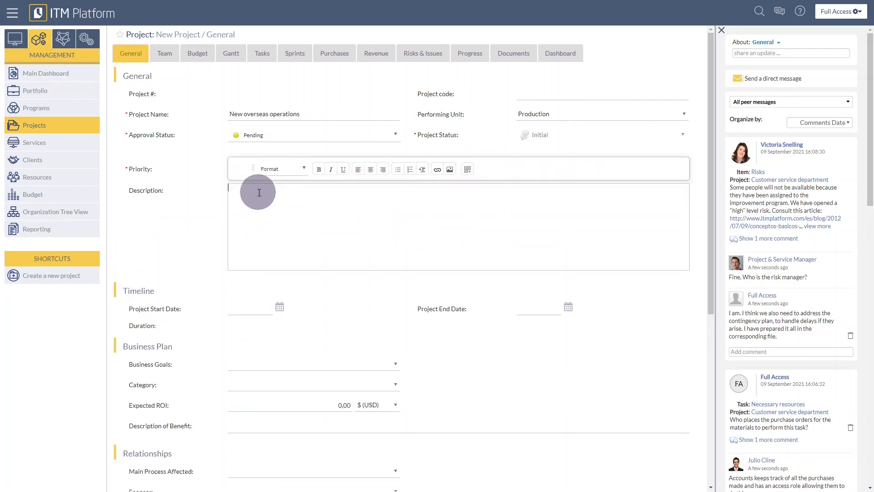
{"action": "type", "text": "Start operations in our two new abroad offices and support starting operations."}
{"action": "left_click", "coordinate": [385, 306]}
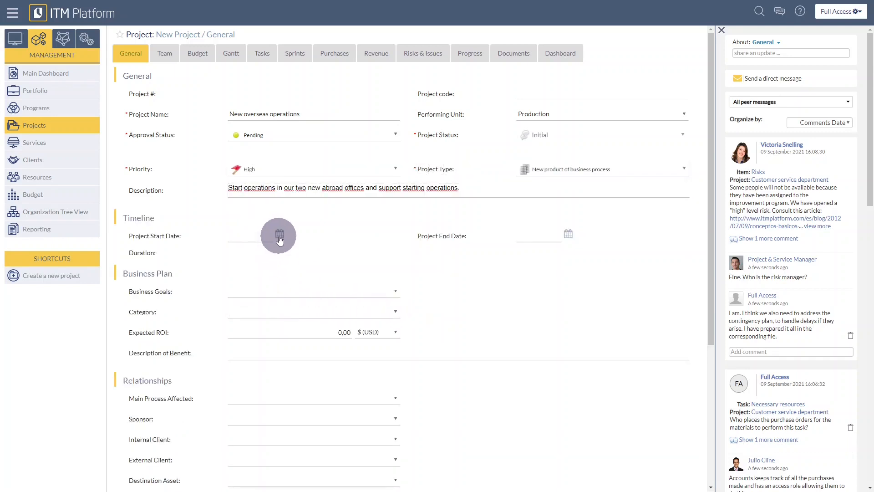
Step: Set the project start date to 11-07-2022
{"action": "left_click", "coordinate": [280, 236]}
{"action": "left_click", "coordinate": [237, 134]}
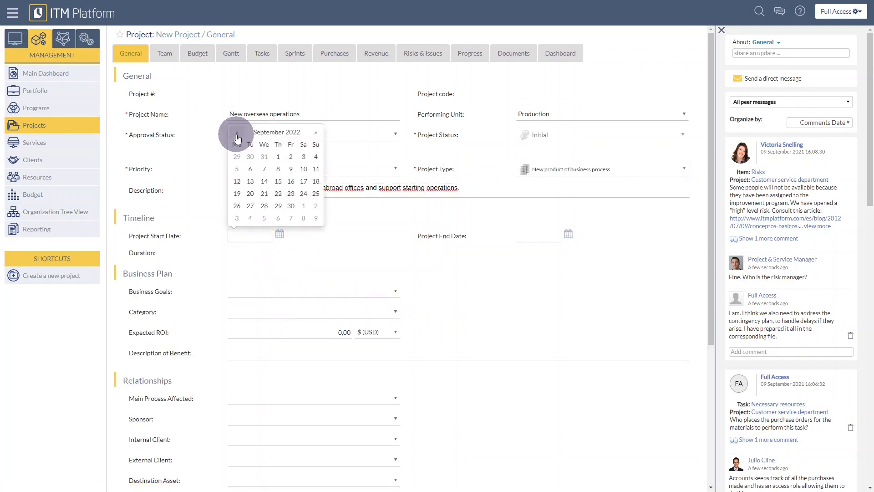
{"action": "left_click", "coordinate": [237, 133]}
{"action": "left_click", "coordinate": [237, 132]}
{"action": "left_click", "coordinate": [237, 181]}
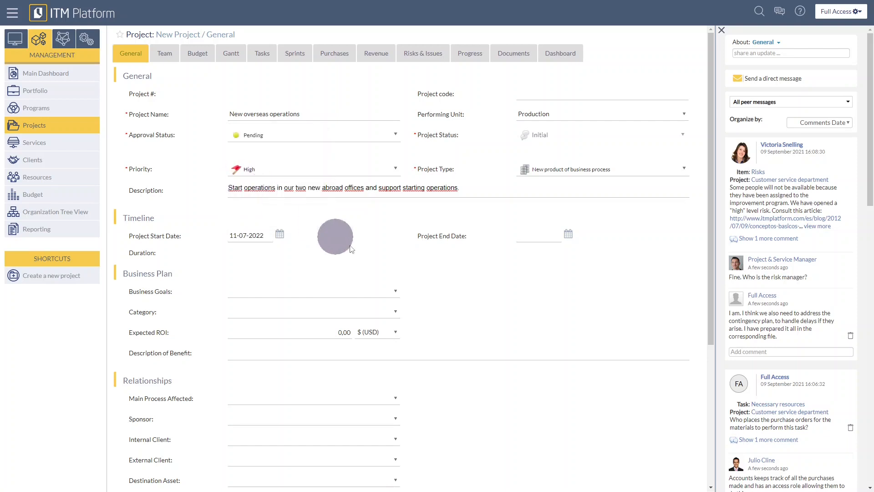
Step: Set the project end date to 29-12-2023
{"action": "left_click", "coordinate": [567, 234]}
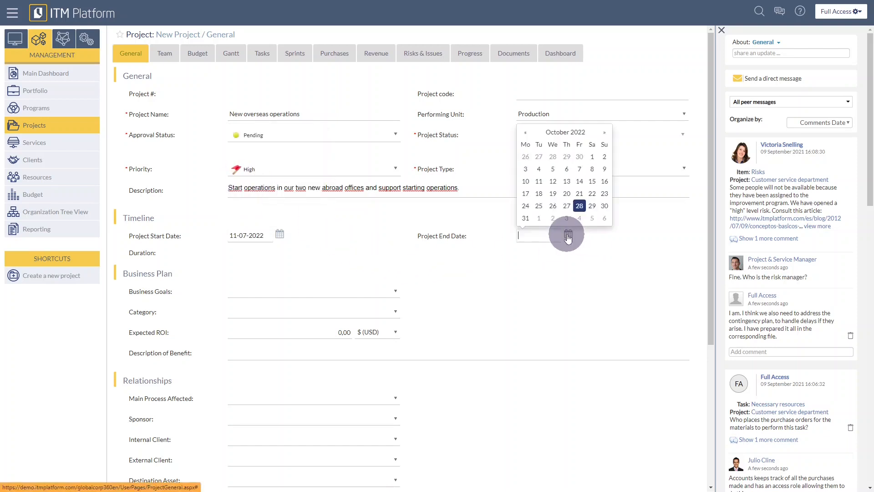
{"action": "left_click", "coordinate": [604, 135]}
{"action": "left_click", "coordinate": [604, 135]}
{"action": "left_click", "coordinate": [587, 135]}
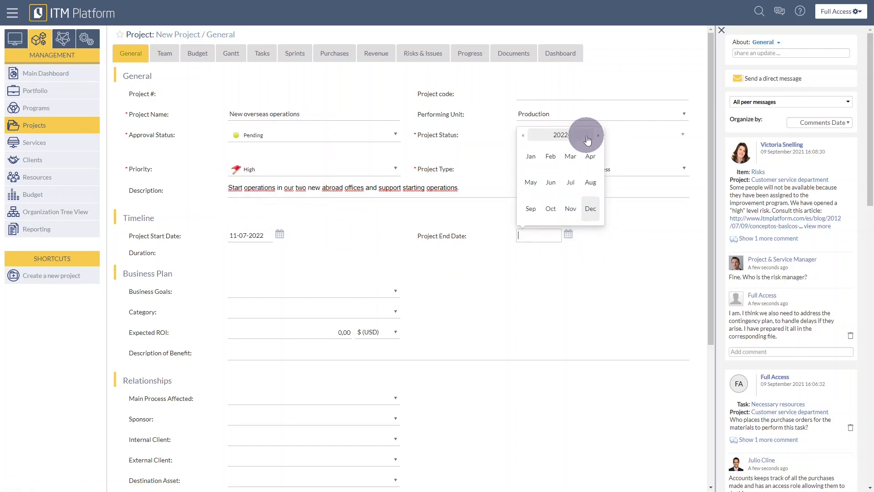
{"action": "left_click", "coordinate": [567, 137]}
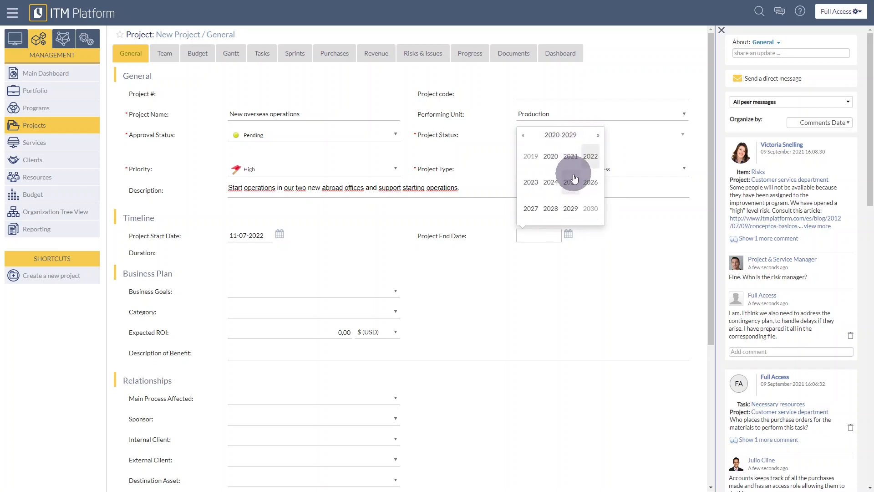
{"action": "left_click", "coordinate": [530, 180]}
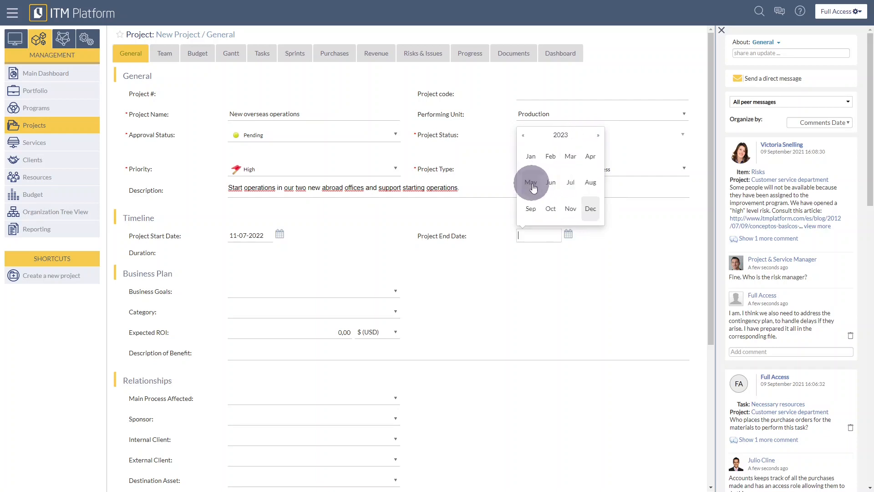
{"action": "left_click", "coordinate": [591, 210]}
{"action": "left_click", "coordinate": [584, 207]}
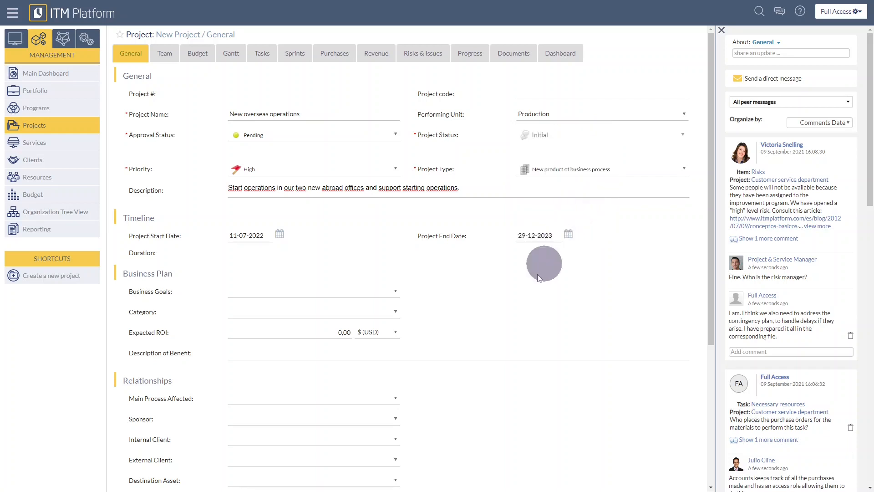
Step: Set the business goal to "Two-yearly plan\Open up public tender market" and the category to Business growth
{"action": "scroll", "coordinate": [491, 290], "scroll_direction": "down", "scroll_amount": 2}
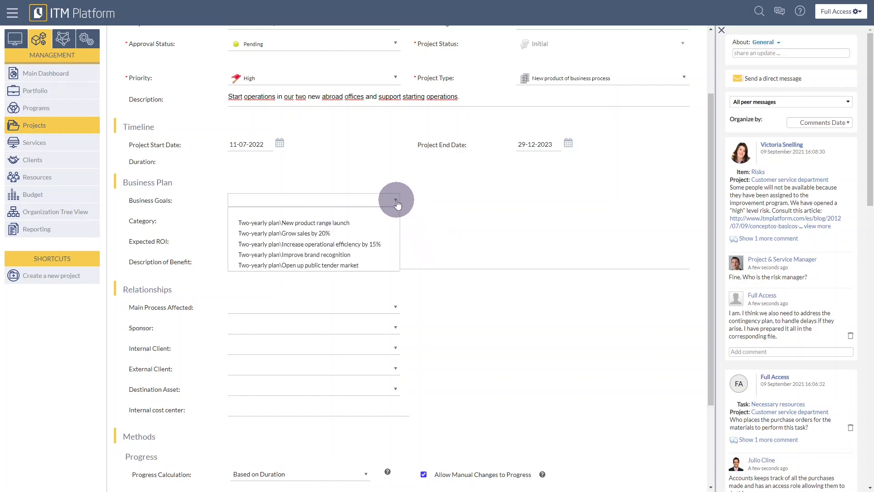
{"action": "left_click", "coordinate": [367, 263]}
{"action": "left_click", "coordinate": [386, 222]}
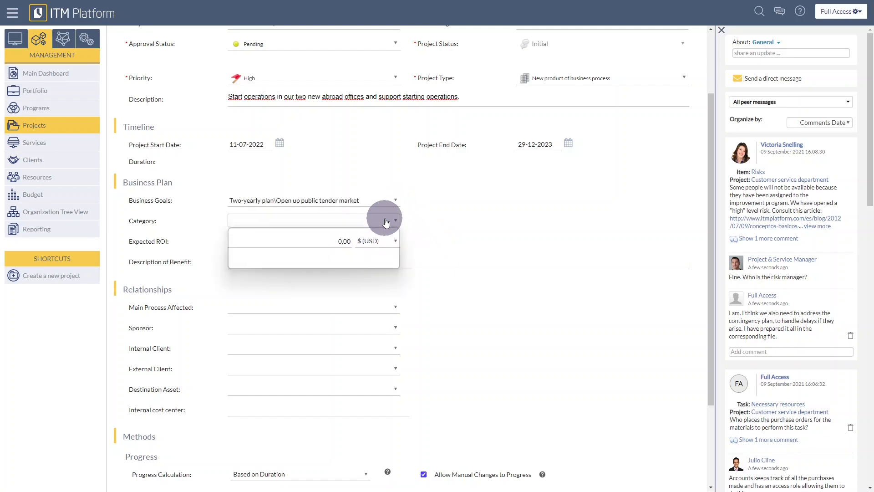
{"action": "left_click", "coordinate": [353, 238]}
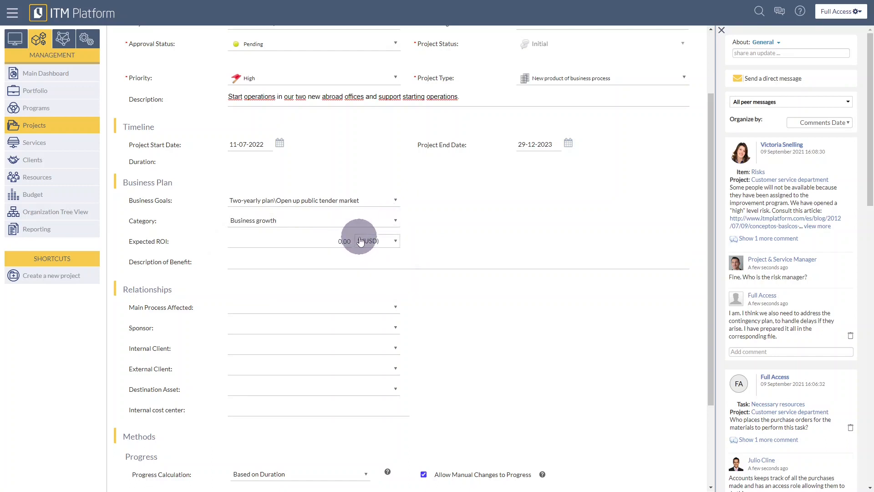
Step: Set the expected ROI in the business plan to 5000000 USD
{"action": "left_click", "coordinate": [314, 242]}
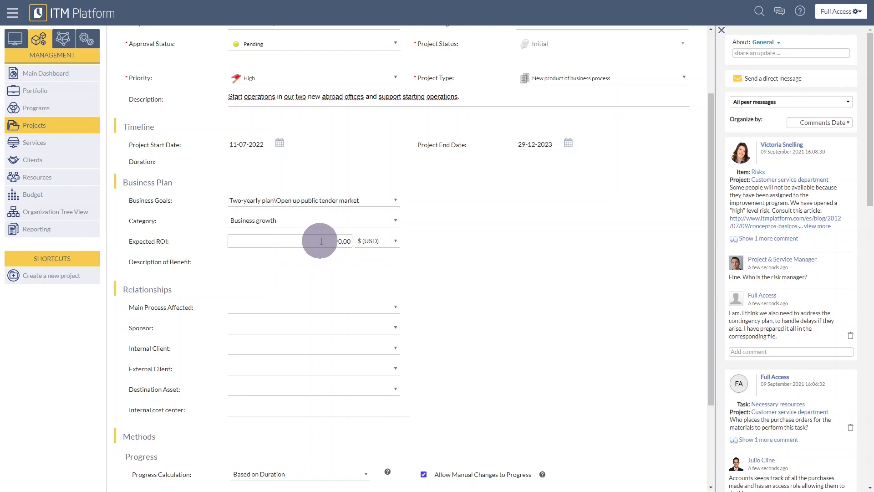
{"action": "left_click_drag", "start_coordinate": [320, 240], "coordinate": [364, 240]}
{"action": "left_click", "coordinate": [519, 255]}
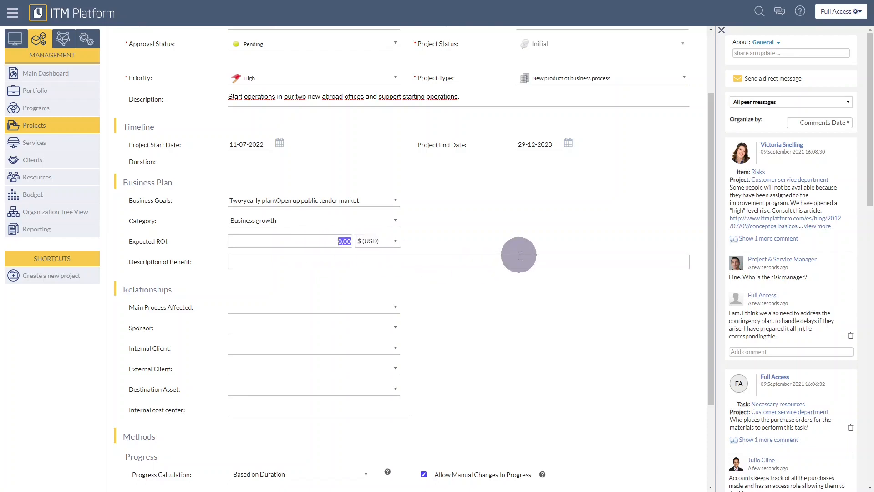
{"action": "type", "text": "5000000"}
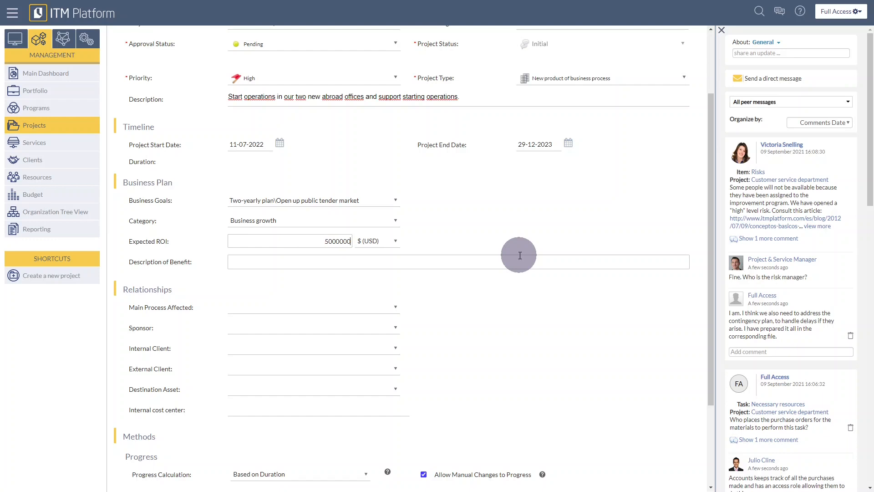
{"action": "left_click", "coordinate": [515, 307]}
Step: Set the main process affected, the sponsor and the internal client of the project to Production
{"action": "scroll", "coordinate": [452, 310], "scroll_direction": "down", "scroll_amount": 1}
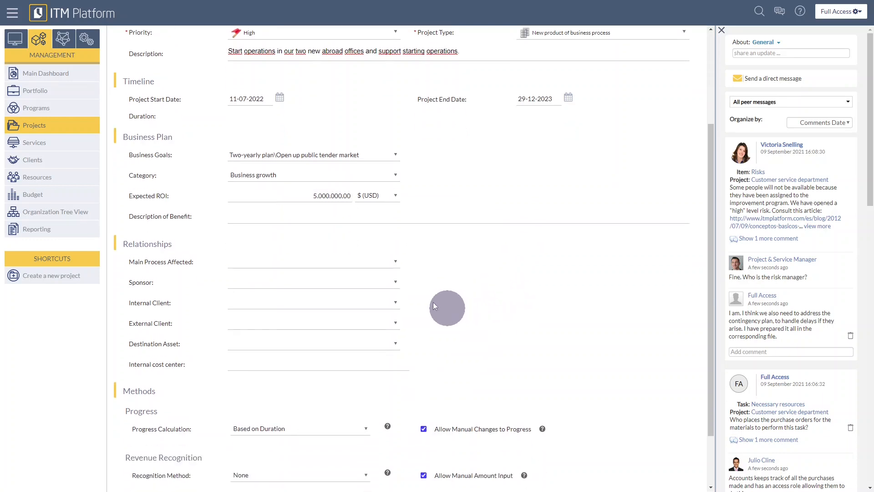
{"action": "left_click", "coordinate": [395, 262]}
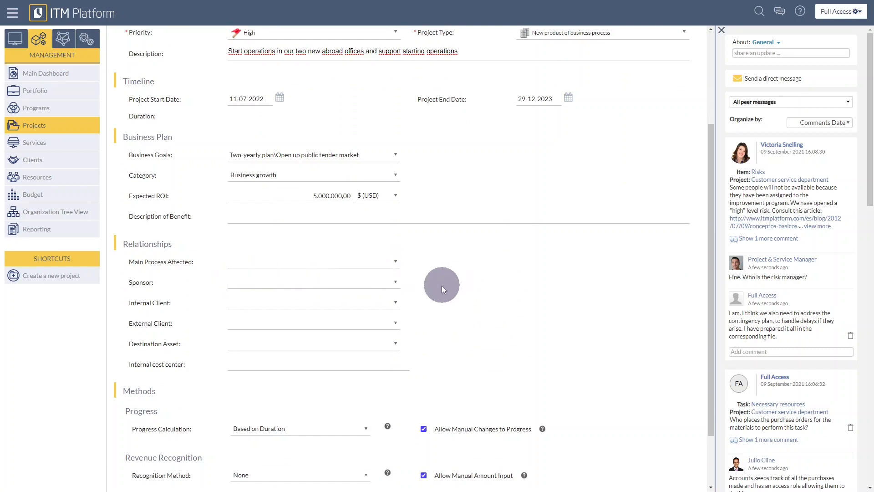
{"action": "left_click", "coordinate": [231, 274]}
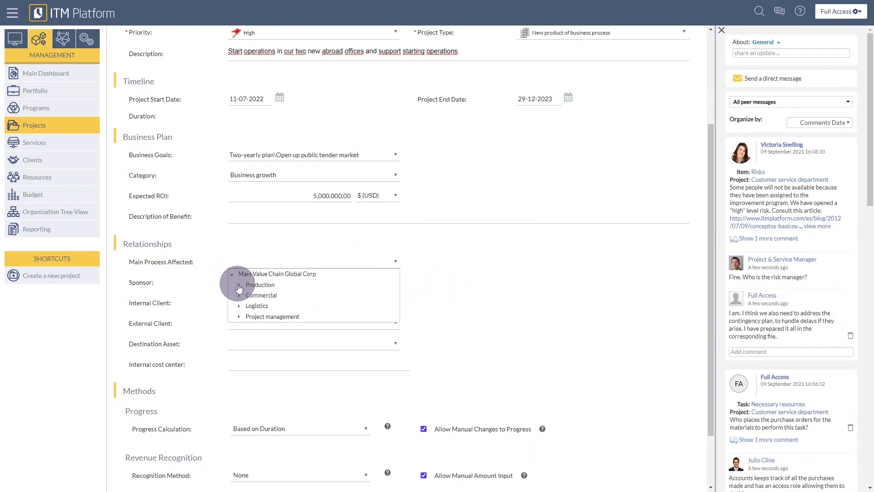
{"action": "left_click", "coordinate": [258, 285]}
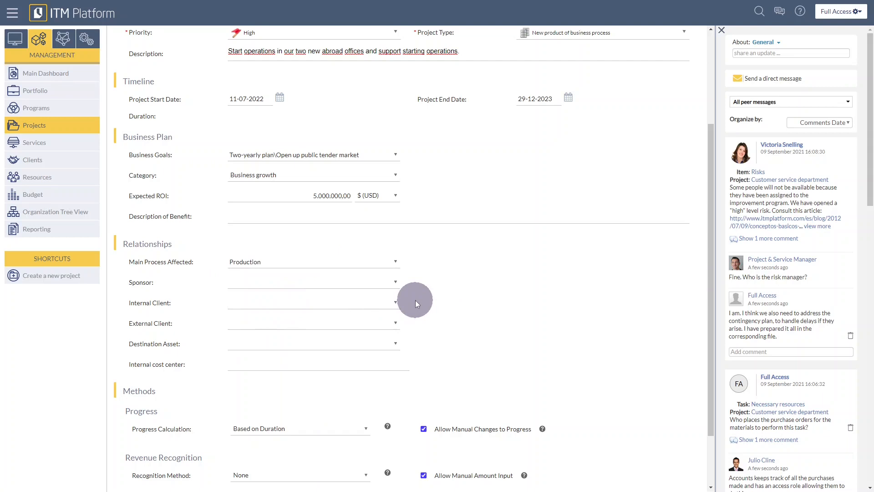
{"action": "left_click", "coordinate": [392, 282]}
{"action": "left_click", "coordinate": [291, 314]}
{"action": "left_click", "coordinate": [351, 303]}
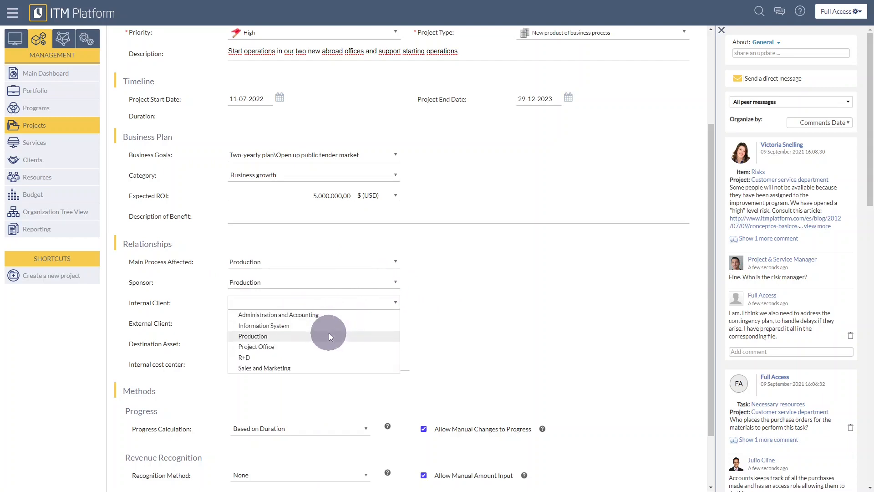
{"action": "left_click", "coordinate": [329, 335]}
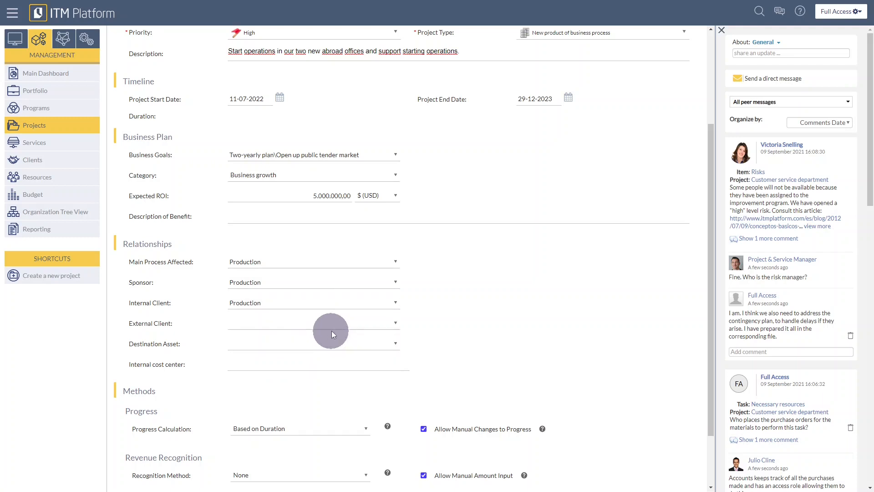
Step: Set the external client to General public and the destination asset to Customer base
{"action": "left_click", "coordinate": [340, 324]}
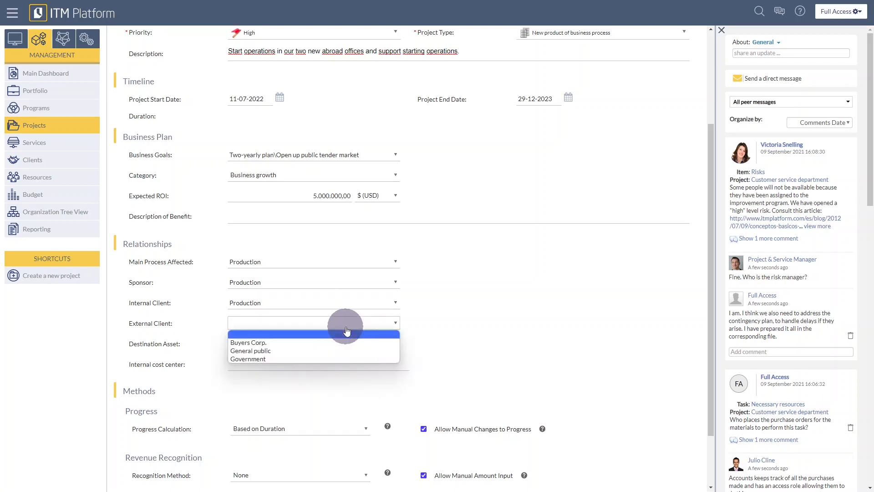
{"action": "left_click", "coordinate": [301, 351]}
{"action": "left_click", "coordinate": [390, 346]}
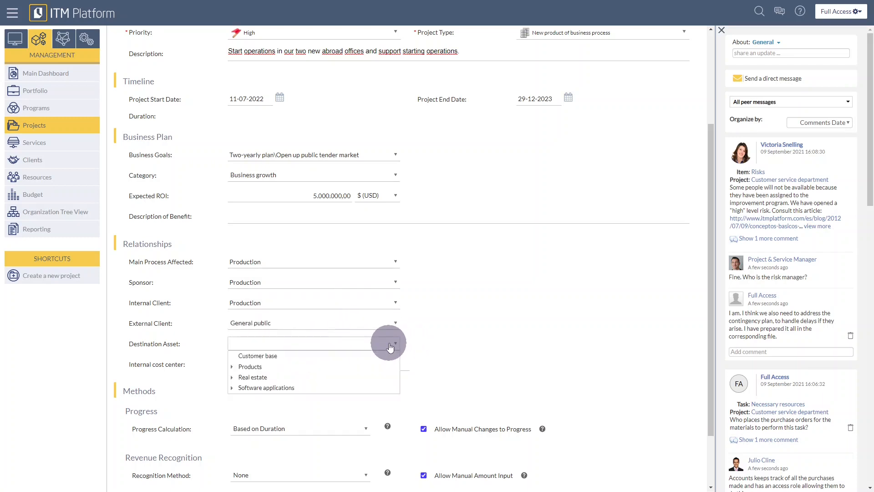
{"action": "left_click", "coordinate": [286, 355]}
Step: Try Based on Estimated Hours progress calculation and disallowing manual progress changes, restoring Based on Duration and the manual option
{"action": "scroll", "coordinate": [455, 350], "scroll_direction": "down", "scroll_amount": 1}
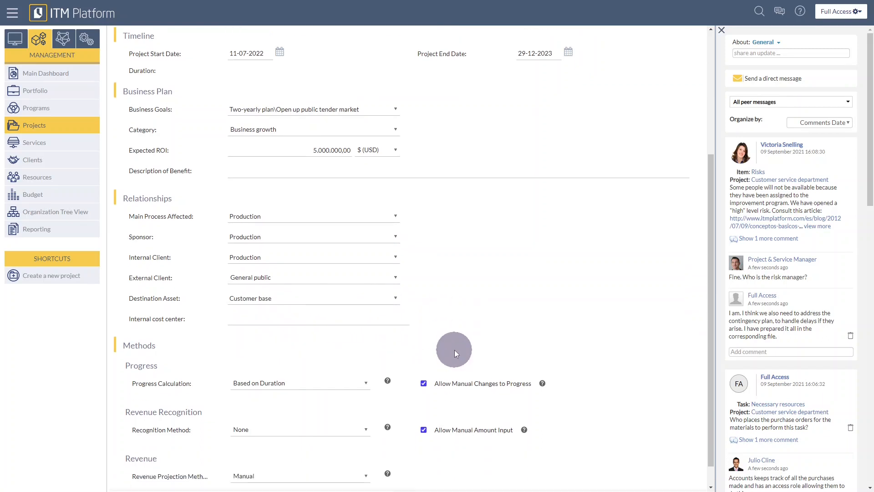
{"action": "scroll", "coordinate": [454, 349], "scroll_direction": "down", "scroll_amount": 1}
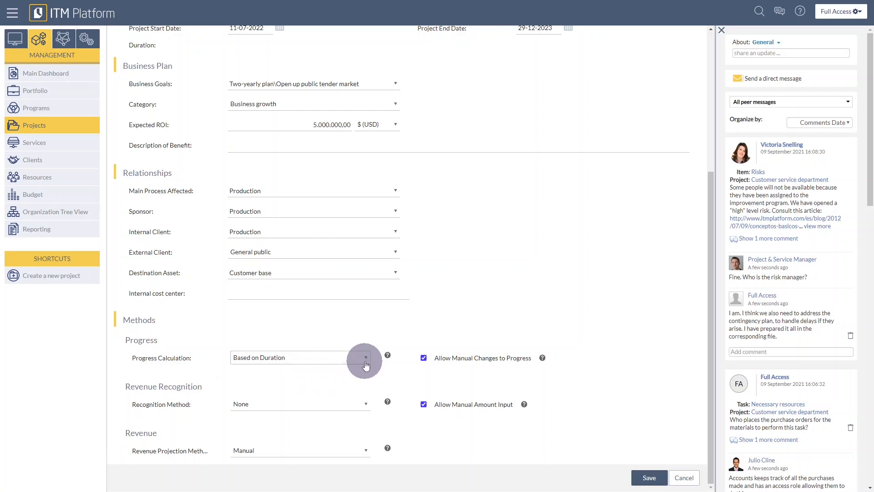
{"action": "left_click", "coordinate": [365, 362]}
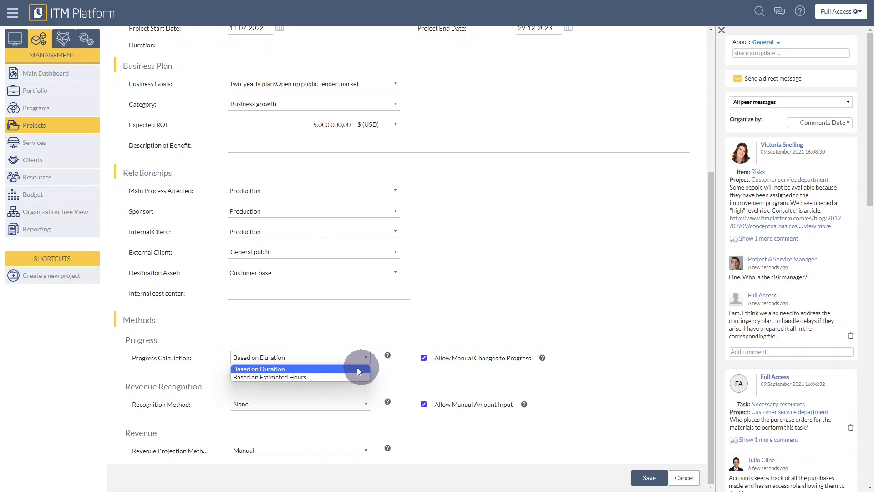
{"action": "left_click", "coordinate": [319, 375]}
{"action": "left_click", "coordinate": [326, 359]}
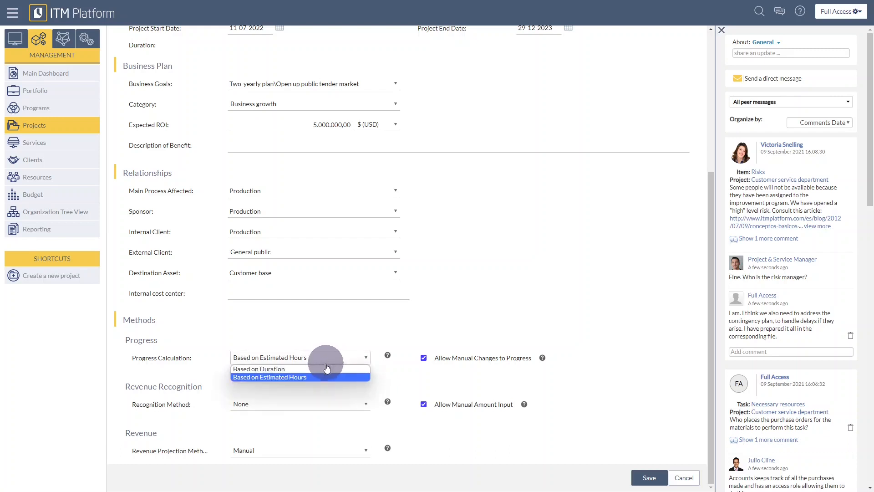
{"action": "left_click", "coordinate": [326, 369]}
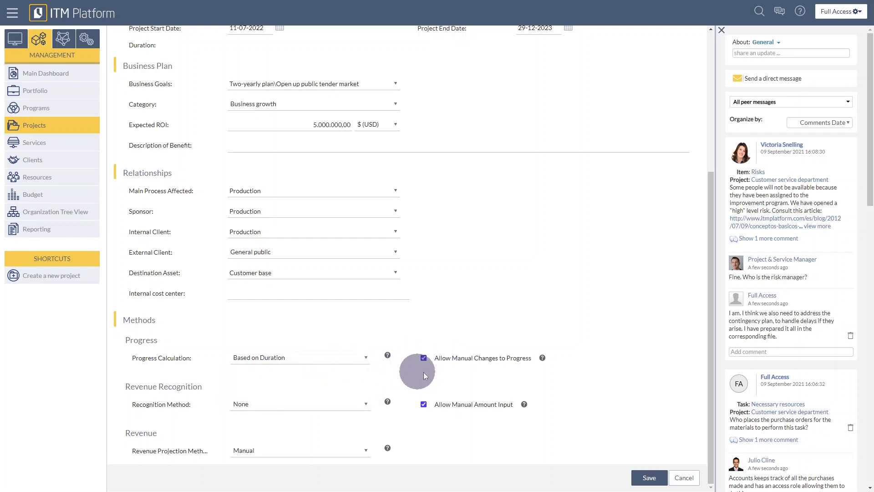
{"action": "left_click", "coordinate": [423, 357]}
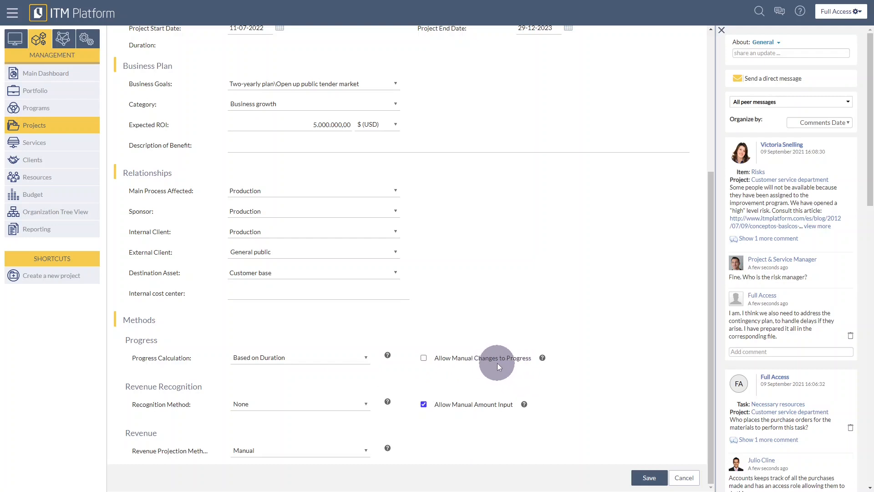
{"action": "left_click", "coordinate": [423, 359]}
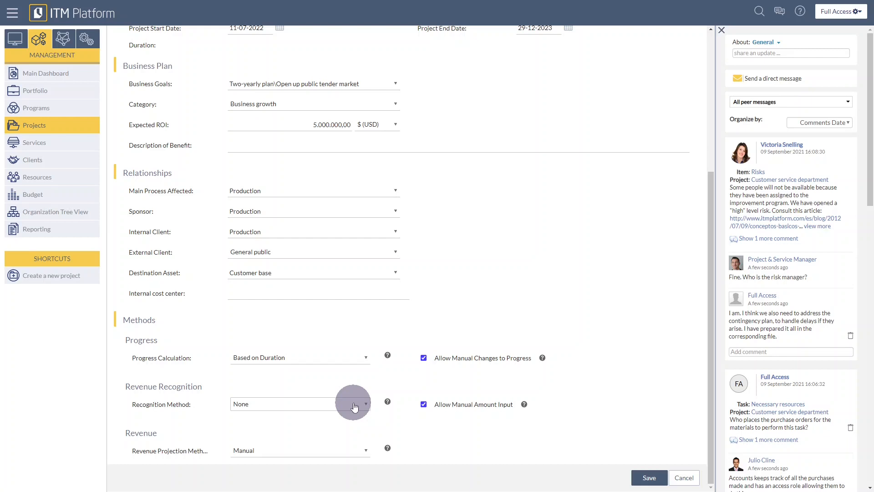
Step: Try the Percentage-of-completion, Linear Distribution by Milestones, Bill Rate per Estimated Hours, Fixed Price per Period and Direct Revenue Recognition methods for revenue recognition
{"action": "left_click", "coordinate": [355, 407]}
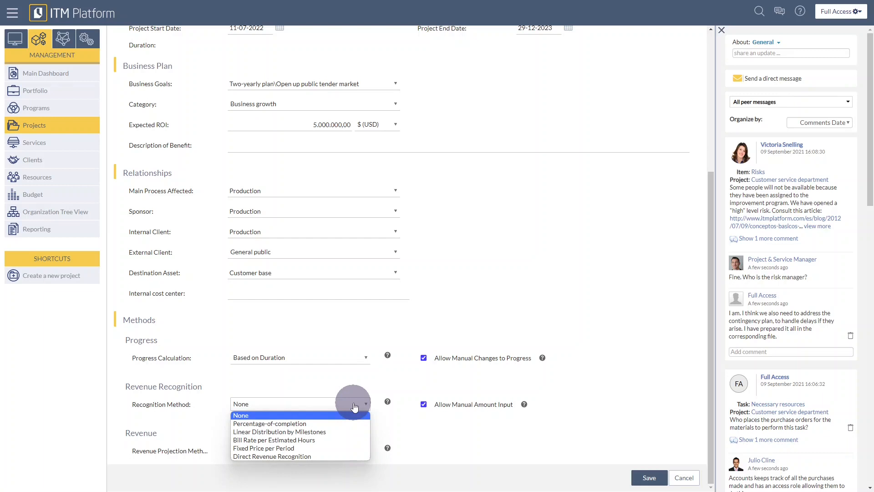
{"action": "left_click", "coordinate": [338, 424]}
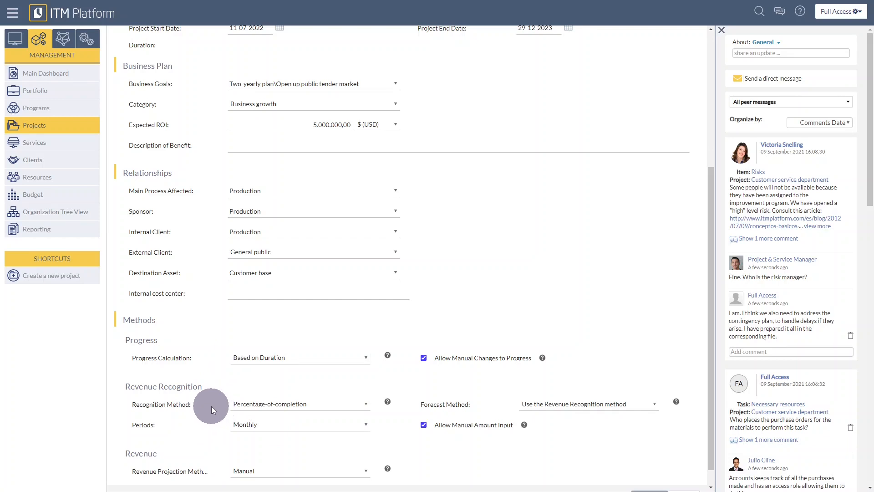
{"action": "left_click", "coordinate": [312, 403]}
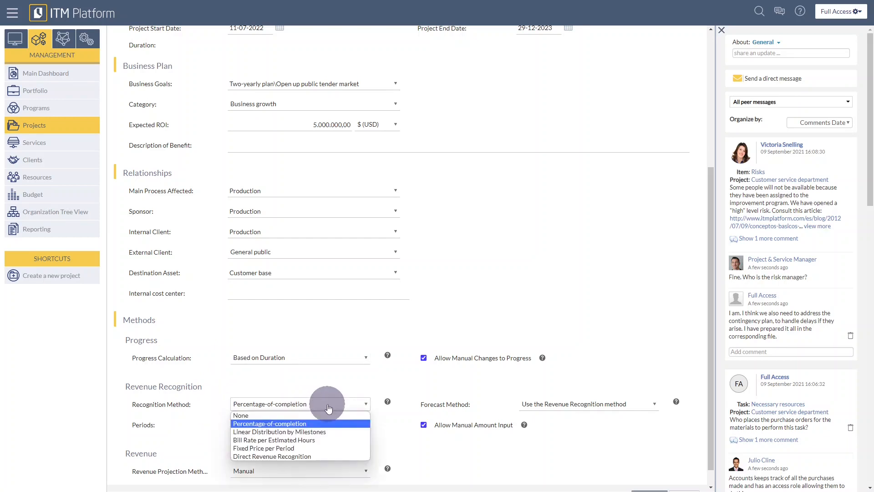
{"action": "left_click", "coordinate": [329, 432]}
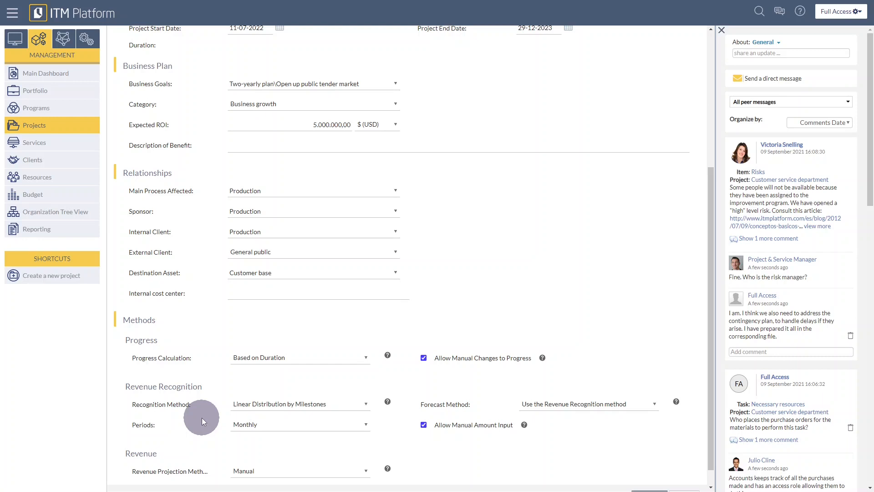
{"action": "left_click", "coordinate": [302, 403]}
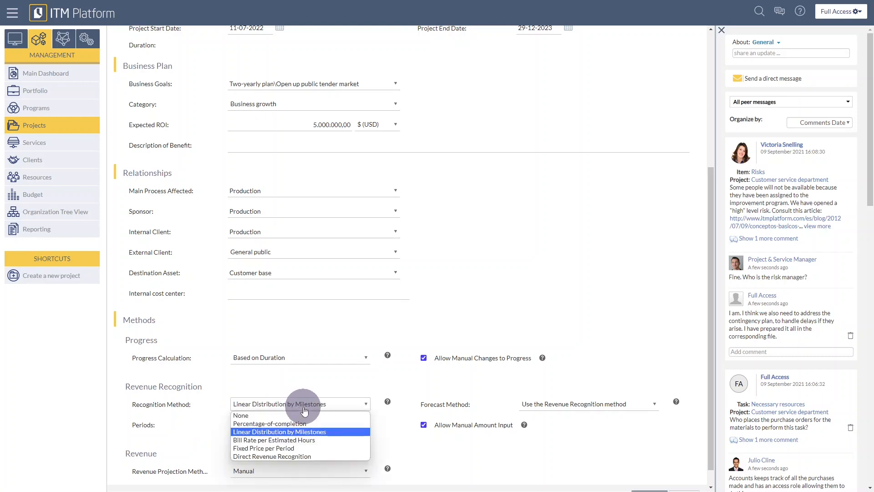
{"action": "left_click", "coordinate": [304, 440]}
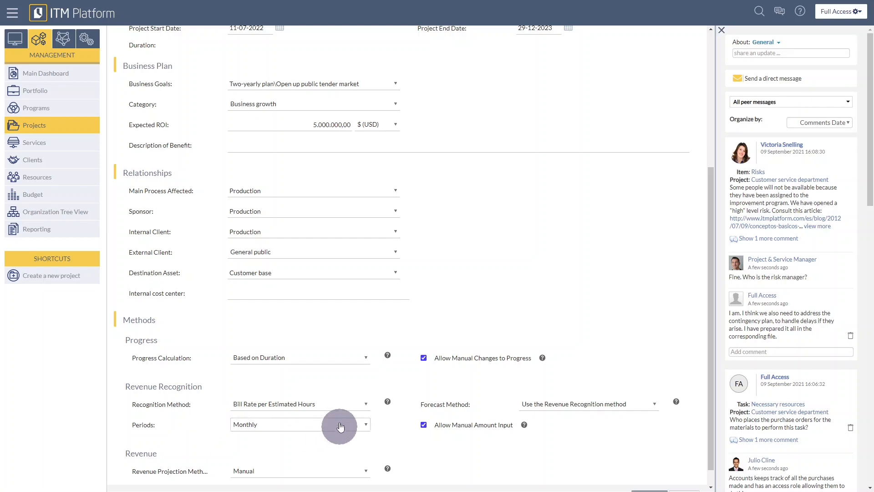
{"action": "left_click", "coordinate": [334, 404]}
{"action": "left_click", "coordinate": [319, 448]}
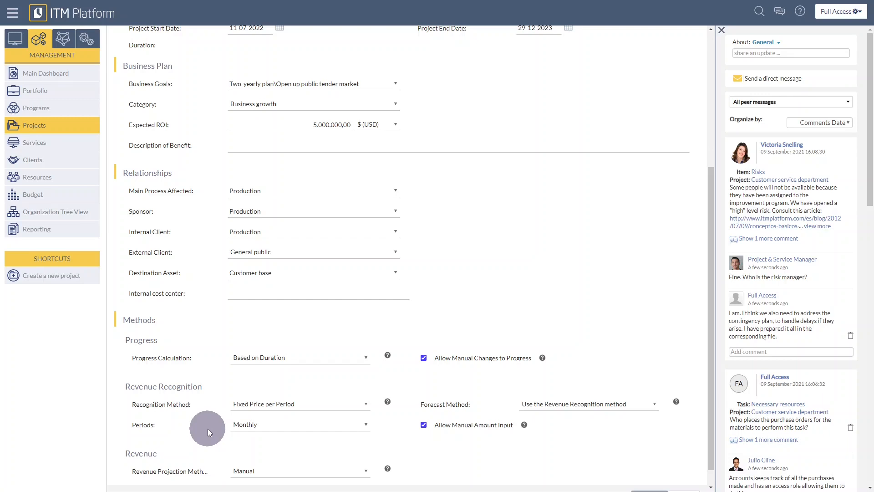
{"action": "left_click", "coordinate": [330, 405]}
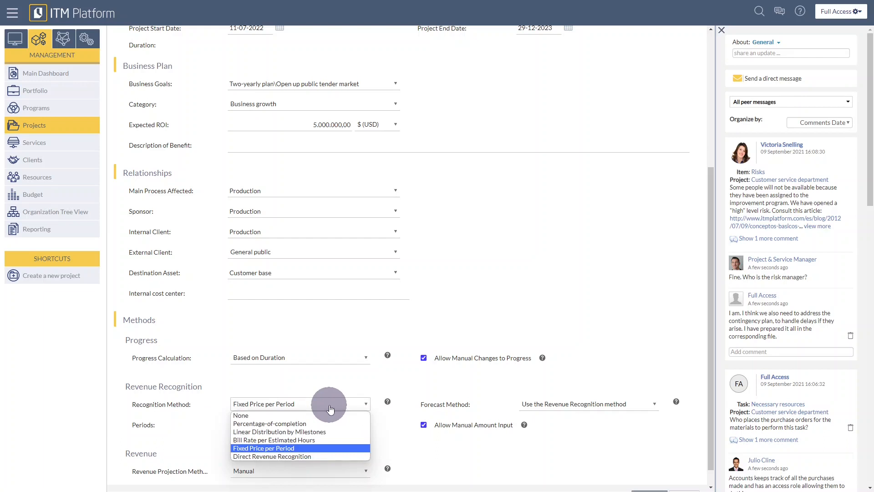
{"action": "left_click", "coordinate": [313, 456]}
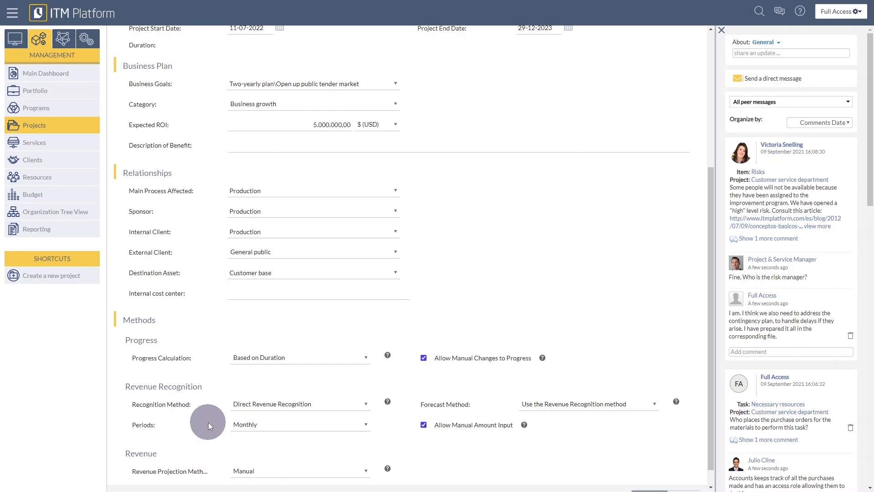
Step: Set the revenue recognition method to Fixed Price per Period and save the project with the Manual revenue projection method
{"action": "left_click", "coordinate": [239, 404]}
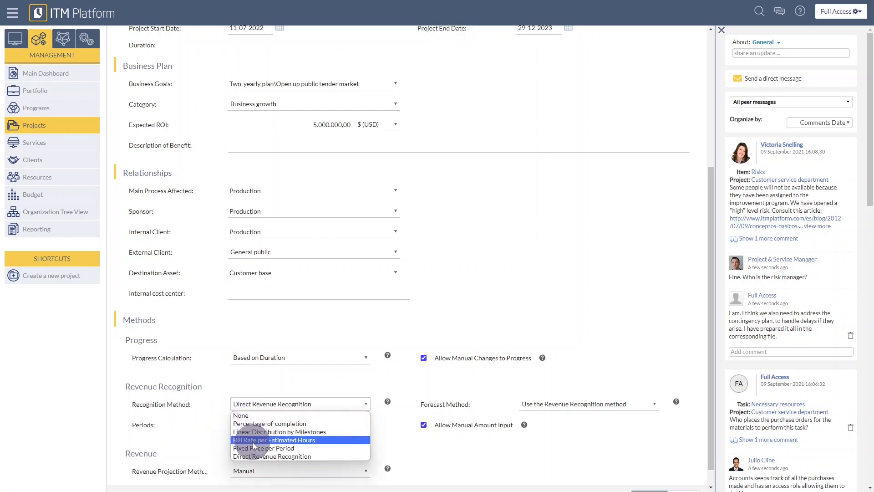
{"action": "left_click", "coordinate": [253, 447]}
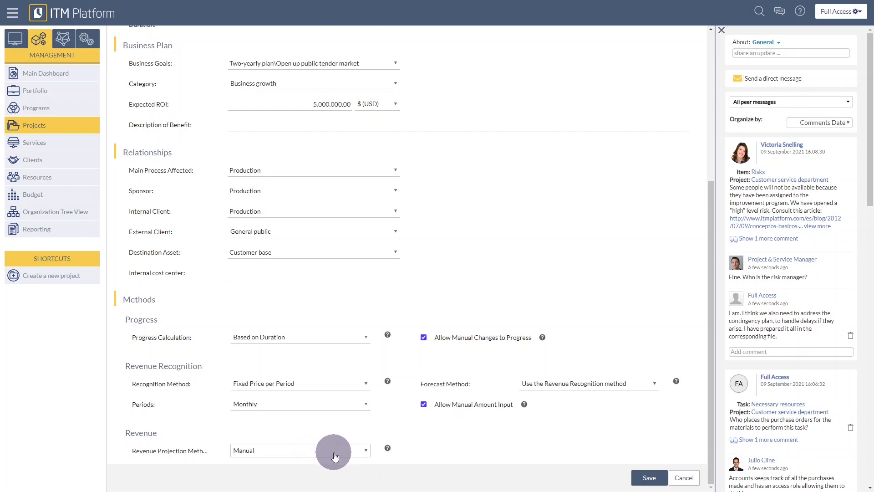
{"action": "left_click", "coordinate": [335, 455]}
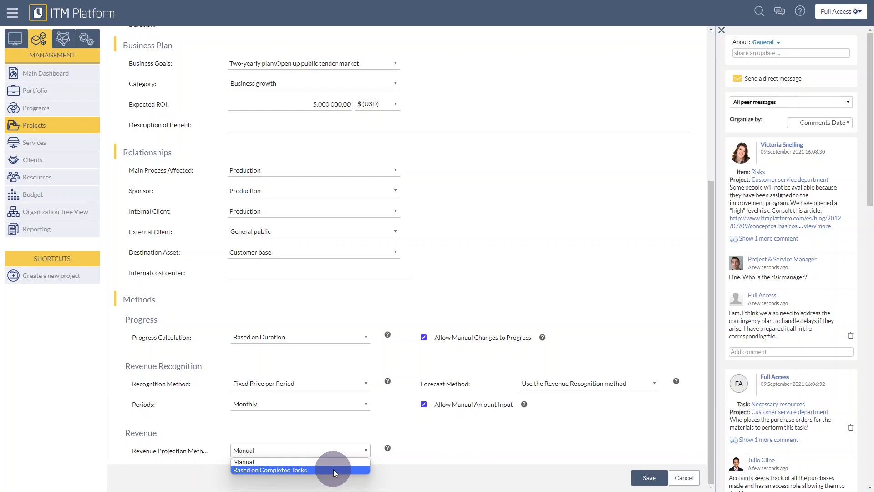
{"action": "left_click", "coordinate": [487, 452]}
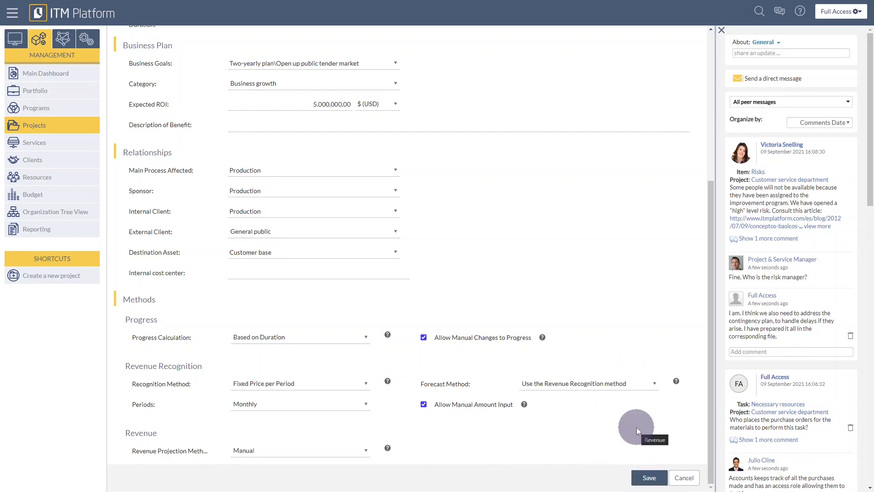
{"action": "left_click", "coordinate": [645, 479]}
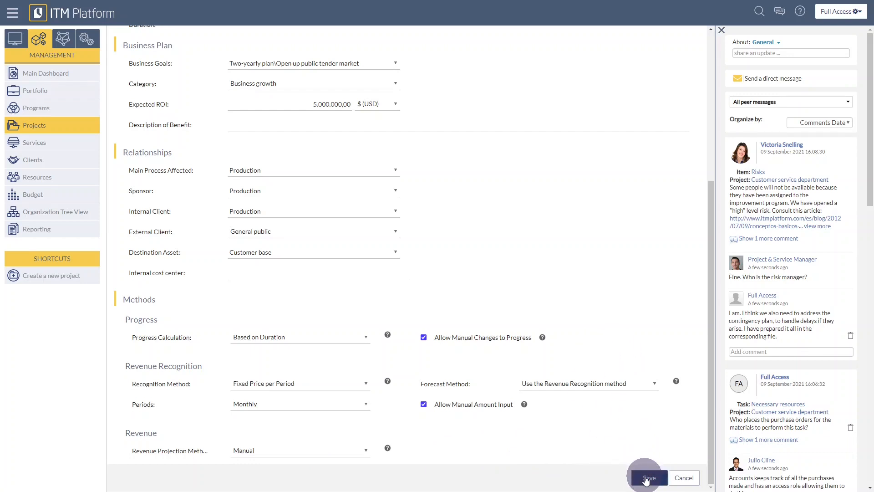